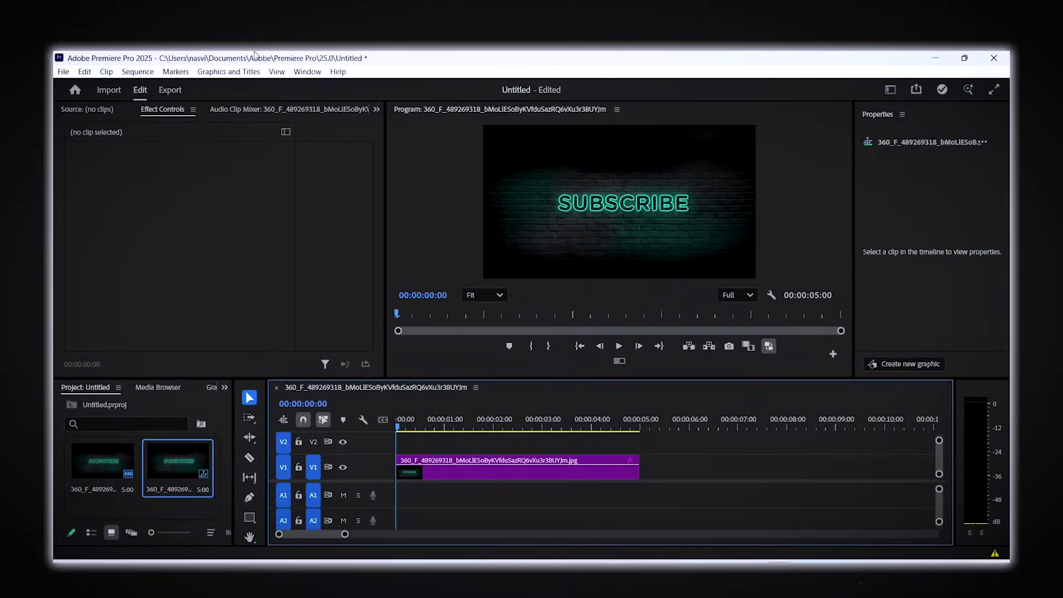
# Check Premiere Pro's Window > Extensions list for the extension, then close it
pyautogui.click(299, 72)
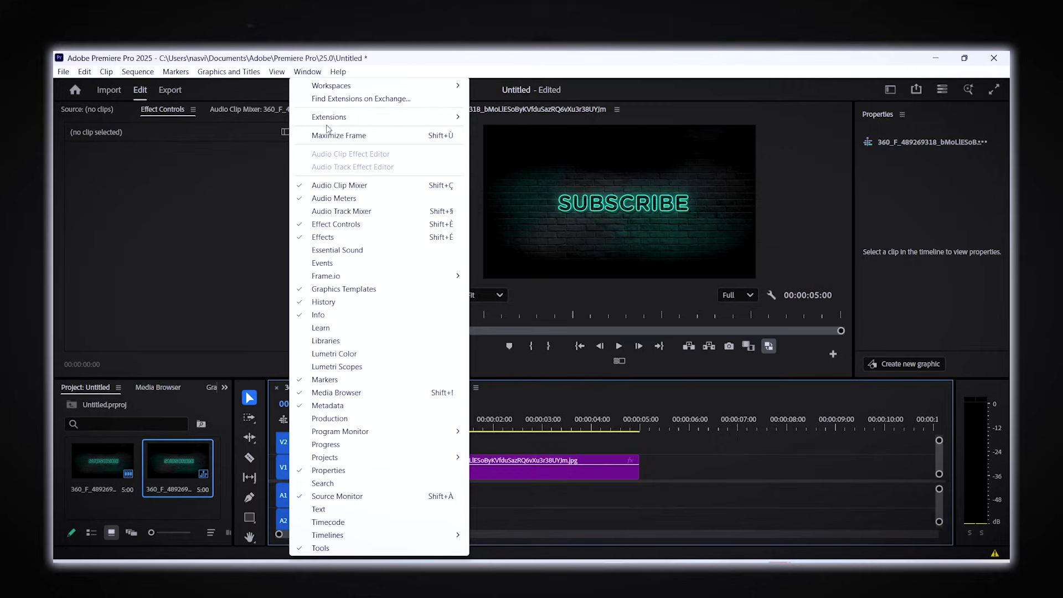
pyautogui.moveTo(335, 121)
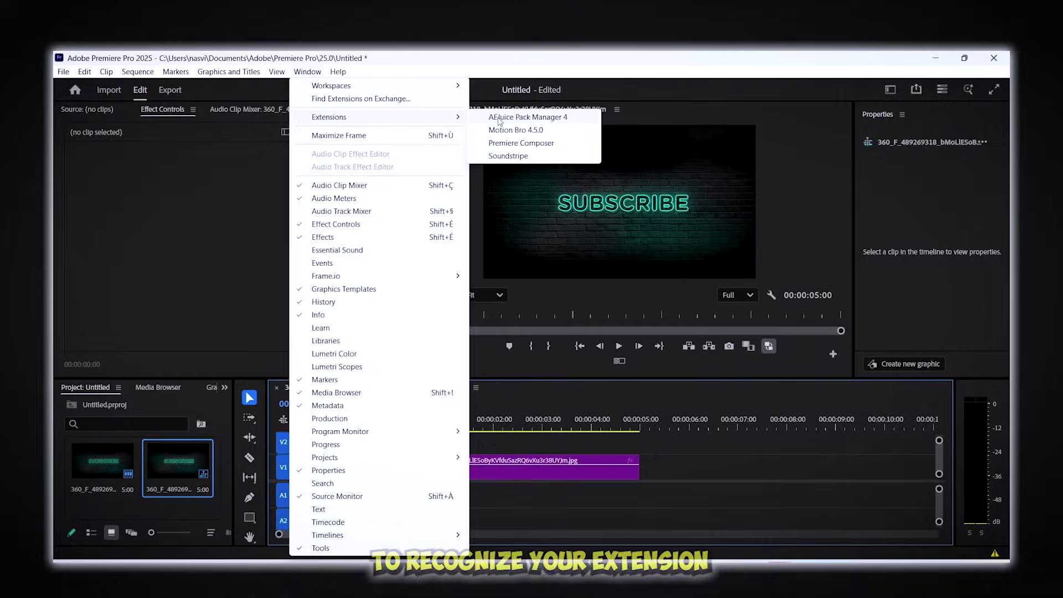
pyautogui.click(277, 225)
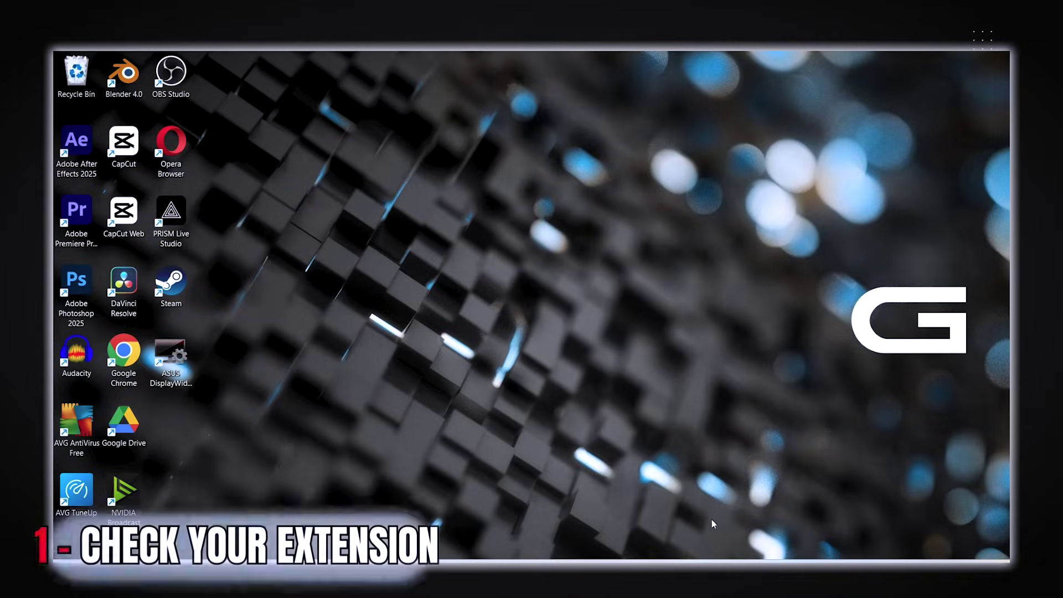
# Browse File Explorer to C:\Program Files (x86)\Common Files\Adobe\CEP\extensions to inspect its folders
pyautogui.click(709, 558)
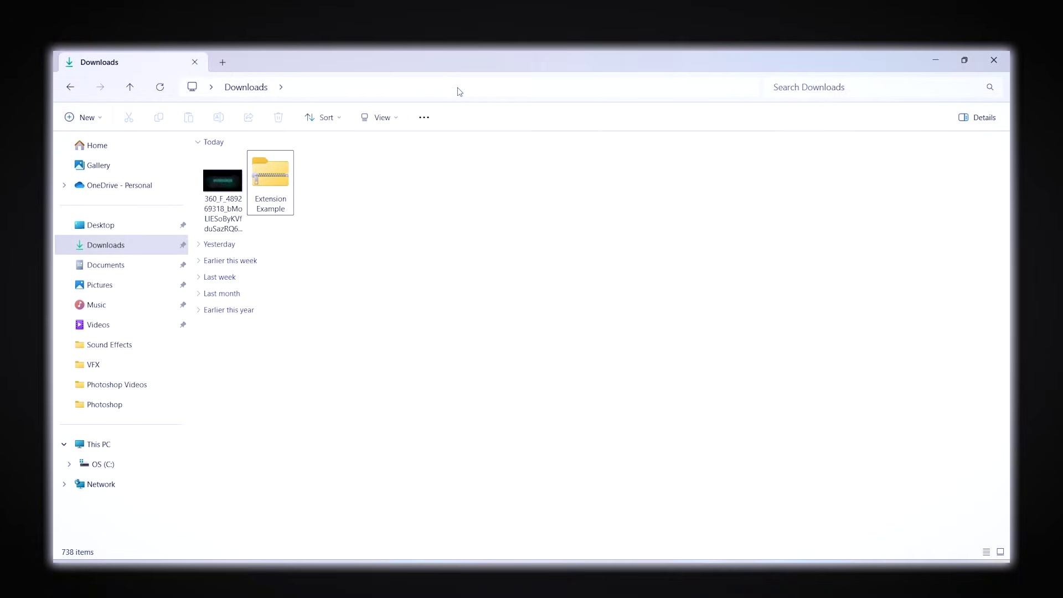
pyautogui.click(459, 89)
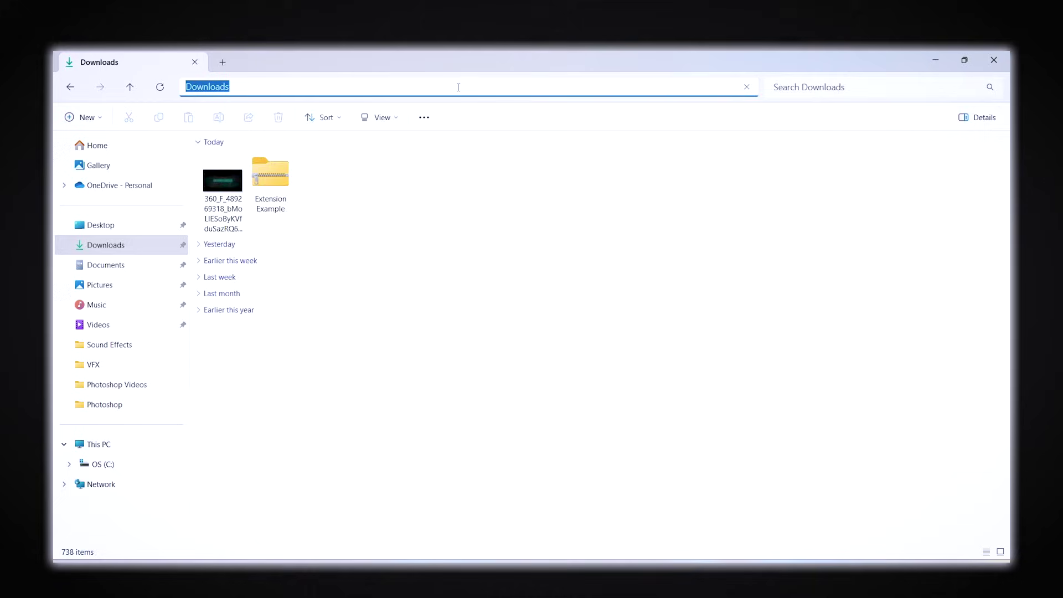
pyautogui.write('C:\\Program Files (x86)\\Common Files\\Adobe\\CEP\\extensions')
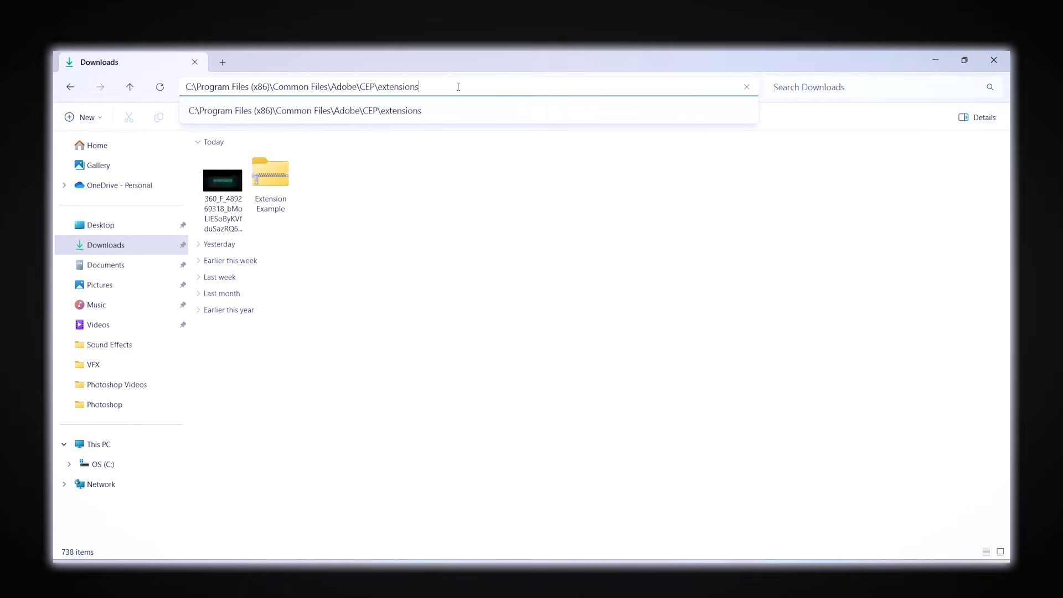
pyautogui.press('Return')
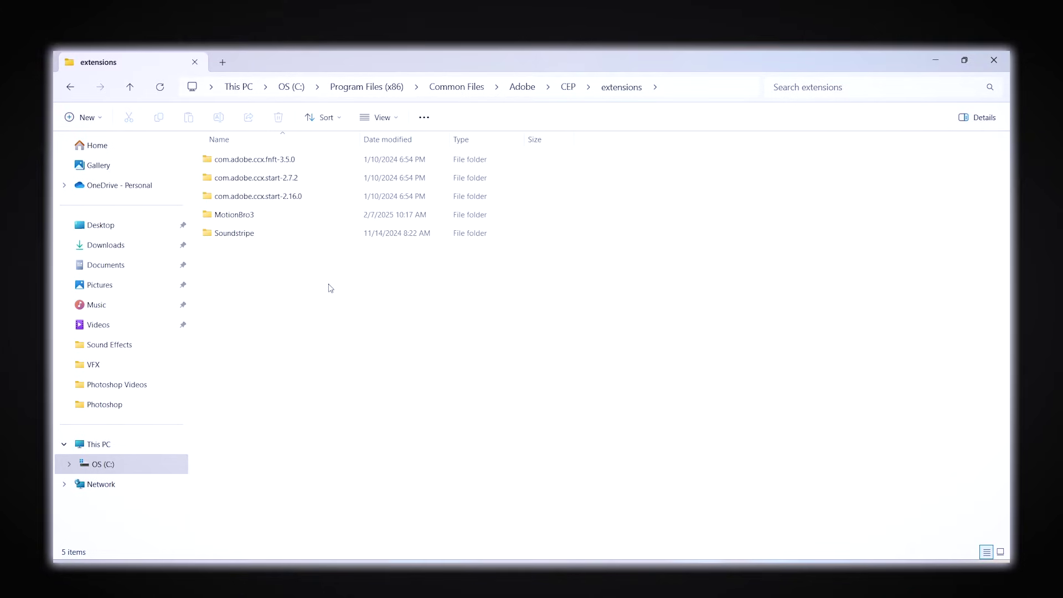
pyautogui.moveTo(302, 276); pyautogui.dragTo(360, 270)
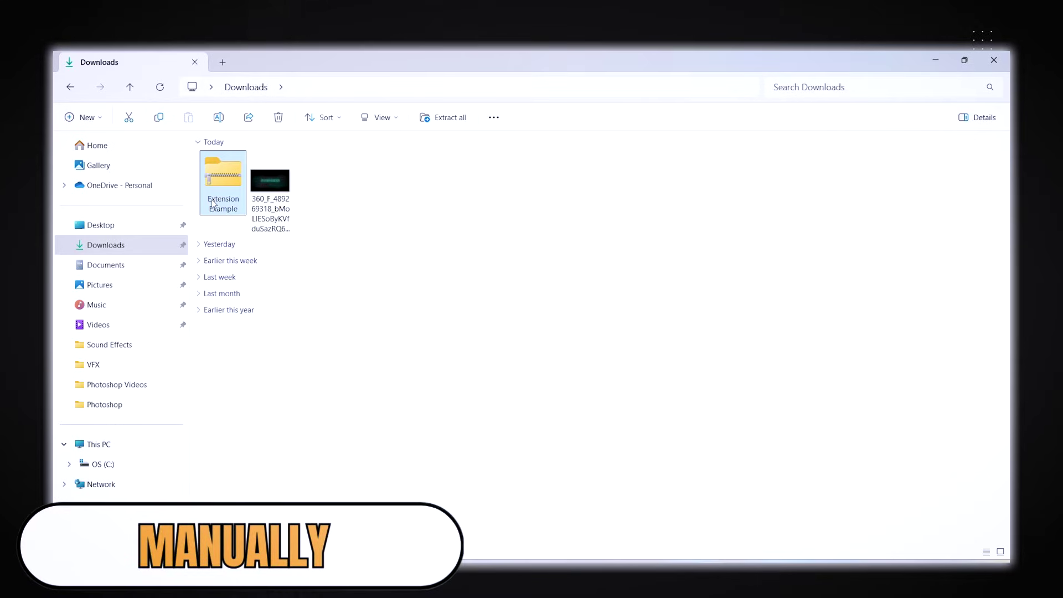
# Extract the Extension Example zip into the Downloads folder
pyautogui.rightClick(213, 205)
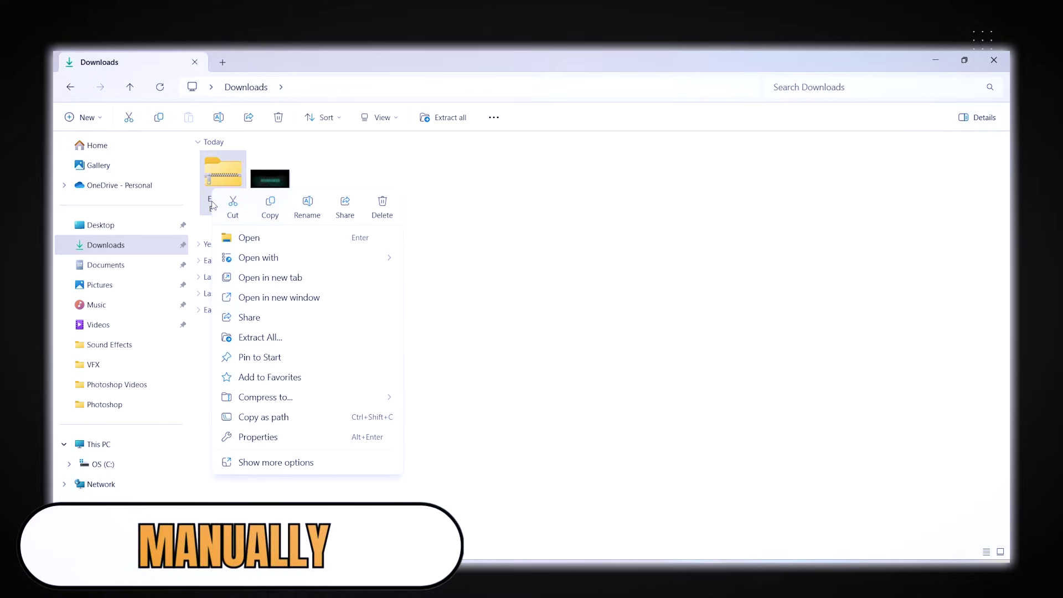
pyautogui.click(260, 338)
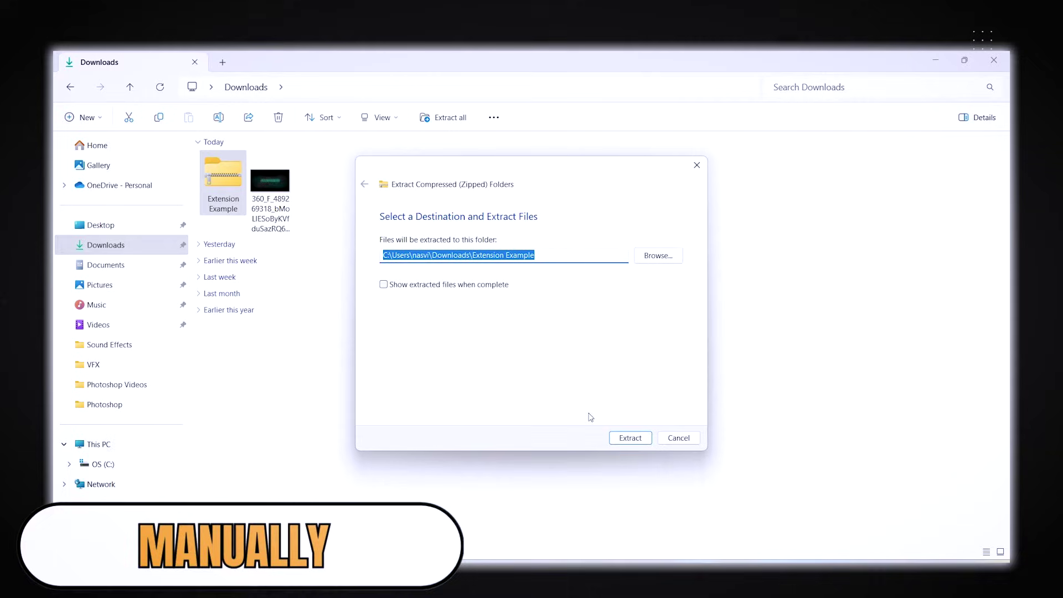
pyautogui.click(630, 437)
# Copy the extracted Extension Example folder into CEP\extensions, granting administrator permission
pyautogui.click(328, 183)
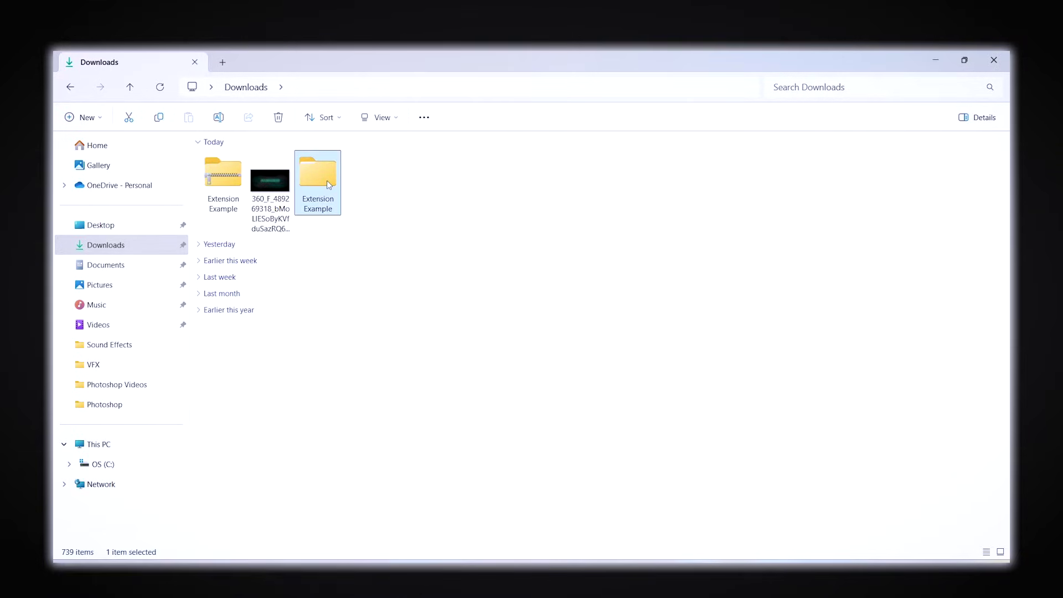
pyautogui.rightClick(327, 181)
pyautogui.click(382, 191)
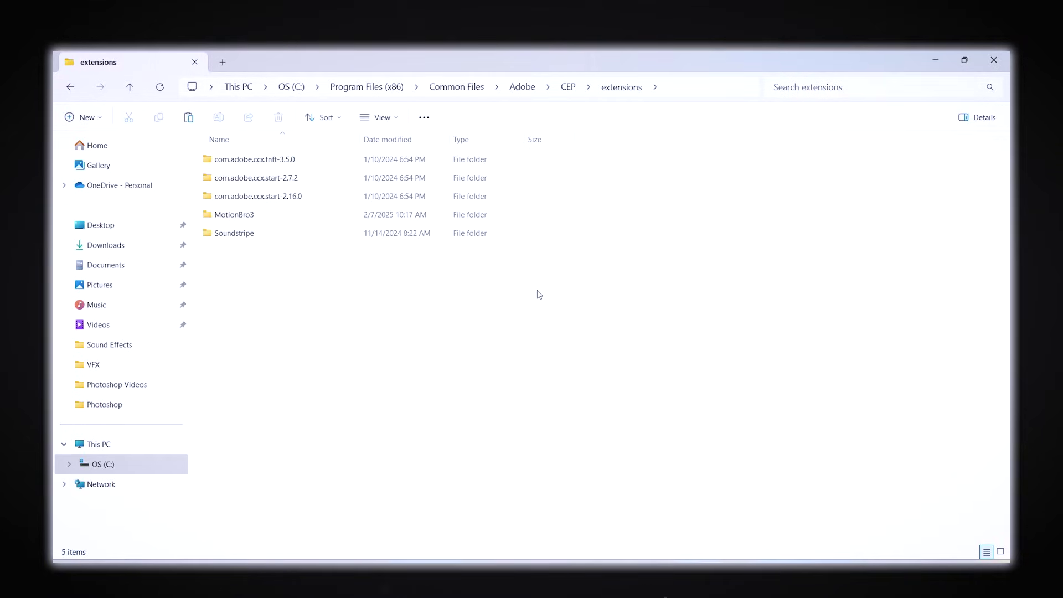
pyautogui.rightClick(537, 294)
pyautogui.click(566, 311)
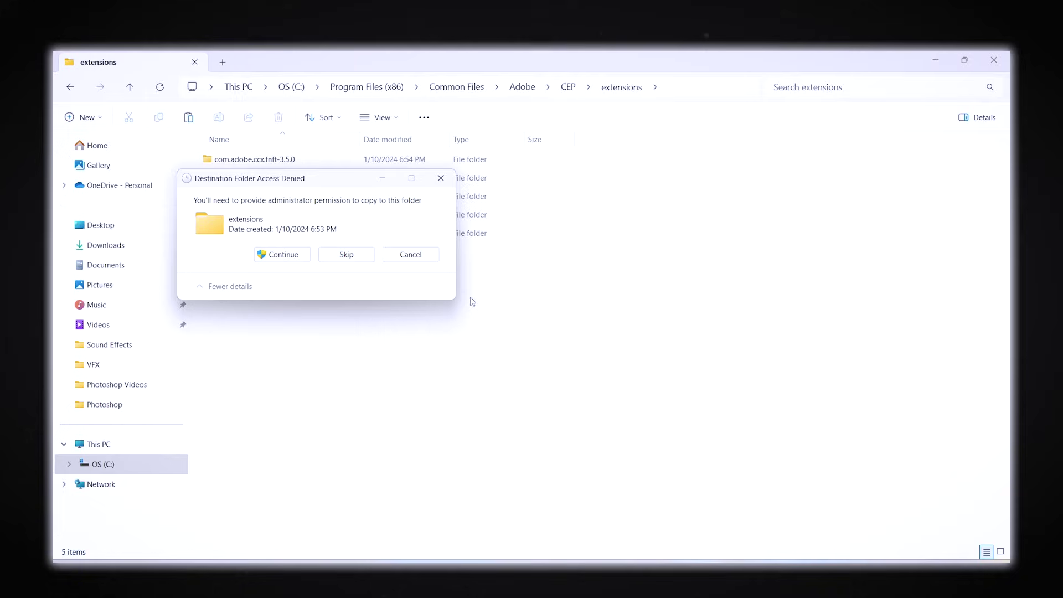
pyautogui.click(293, 256)
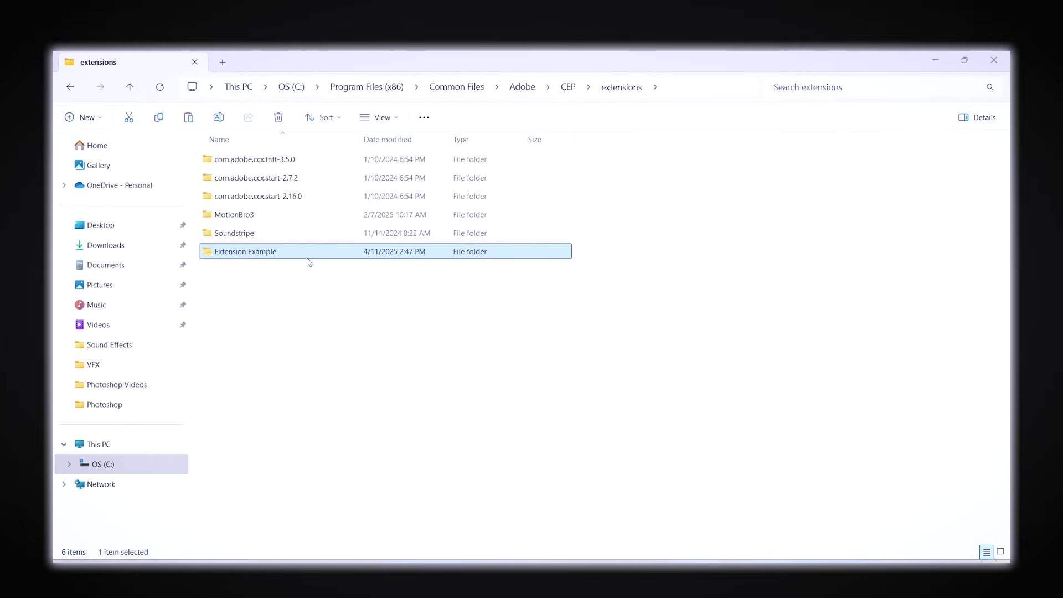
pyautogui.click(275, 311)
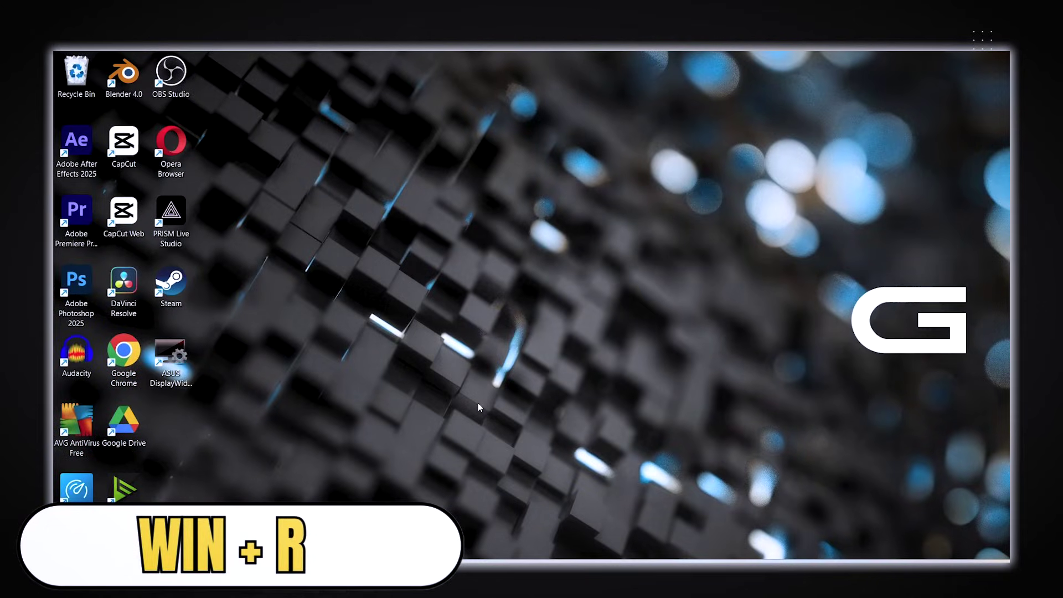
# Launch regedit from the Run prompt and select the HKEY_LOCAL_MACHINE\SOFTWARE\Adobe key
pyautogui.press('super+r')
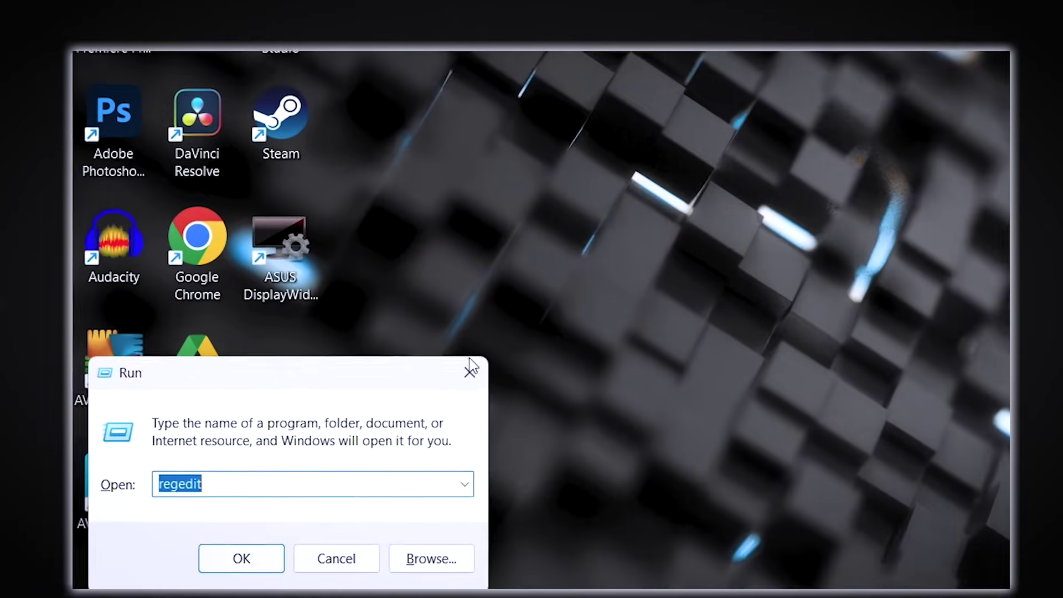
pyautogui.click(248, 484)
pyautogui.moveTo(248, 484); pyautogui.dragTo(146, 485)
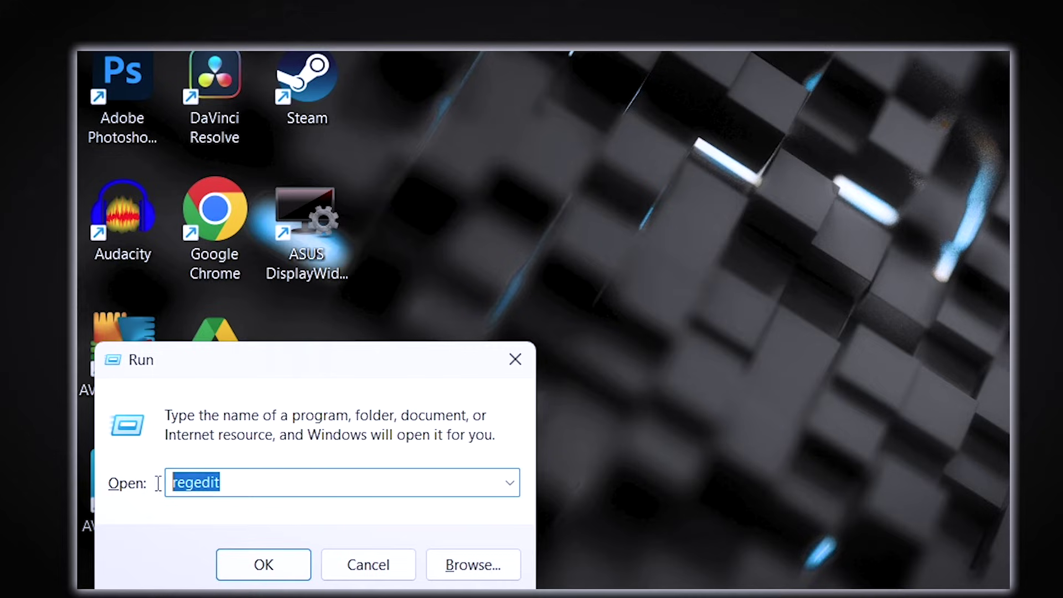
pyautogui.click(281, 485)
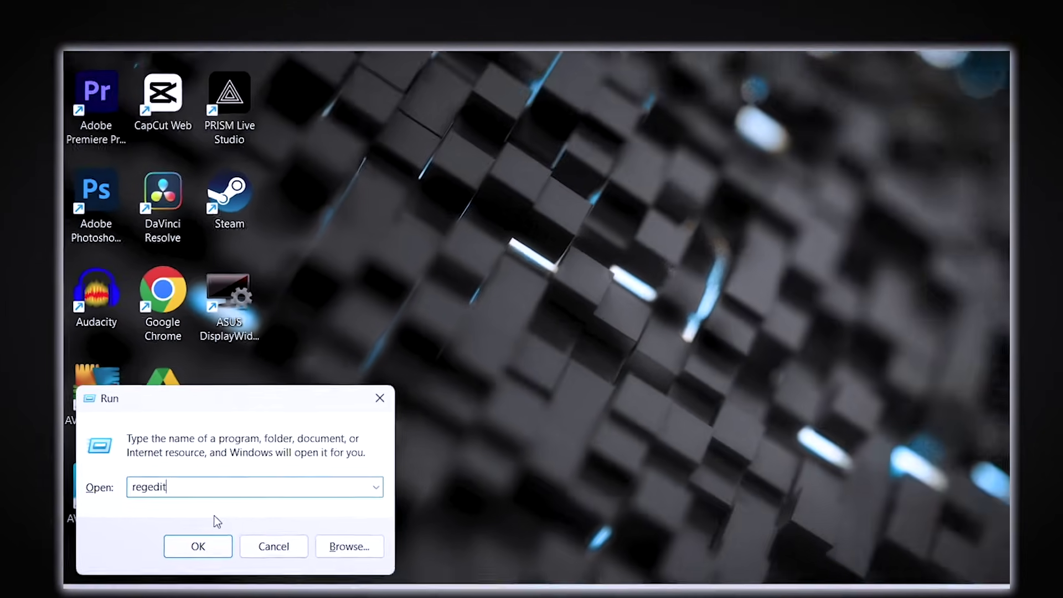
pyautogui.press('Return')
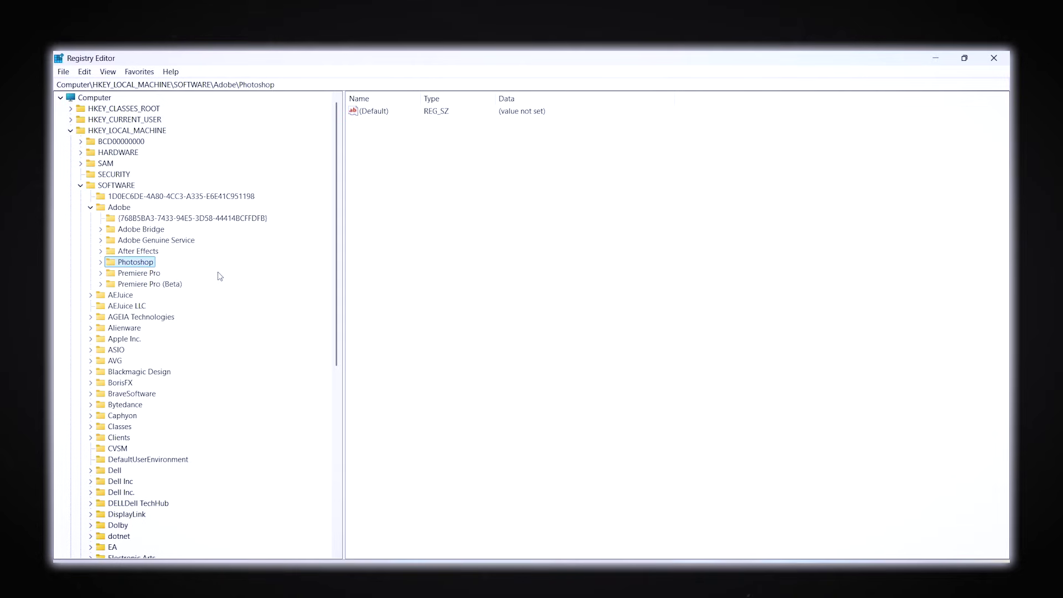
pyautogui.click(131, 209)
# Add a new registry key named CSXS.09 under HKEY_LOCAL_MACHINE\SOFTWARE\Adobe
pyautogui.rightClick(123, 210)
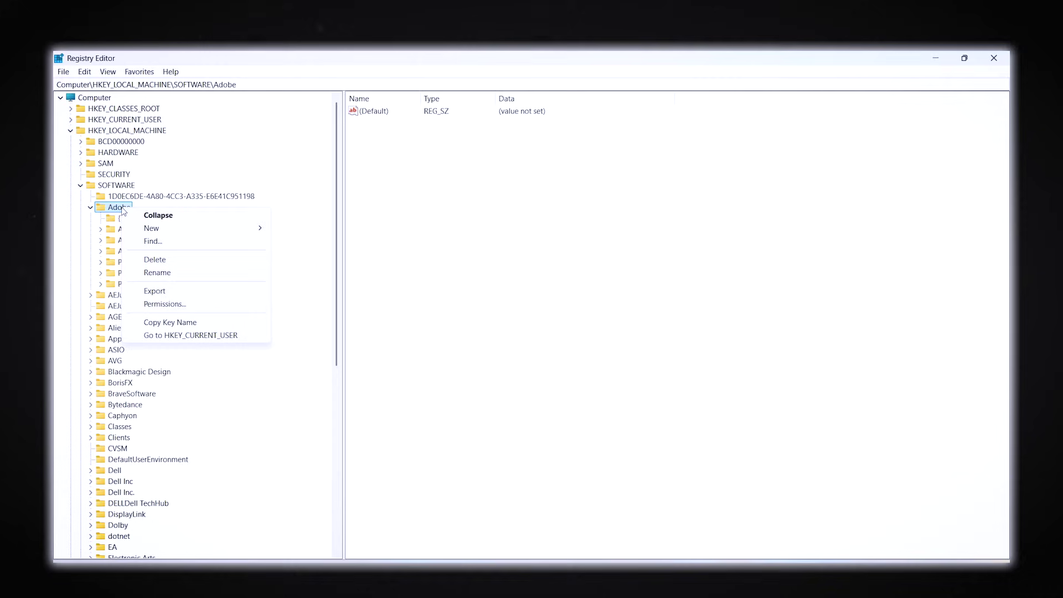
pyautogui.moveTo(150, 231)
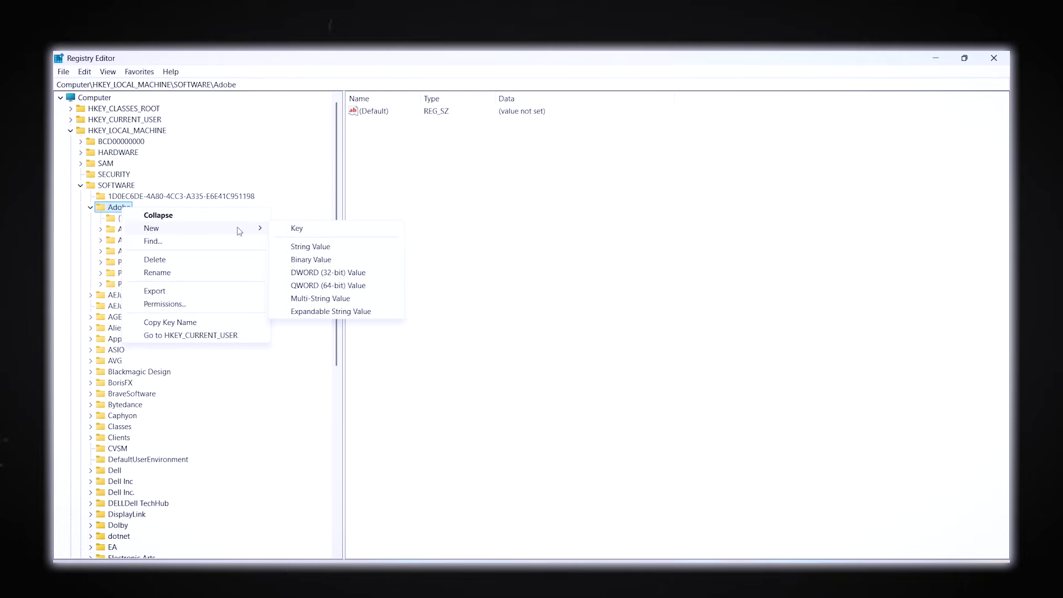
pyautogui.click(296, 228)
pyautogui.hotkey('ctrl', 'v')
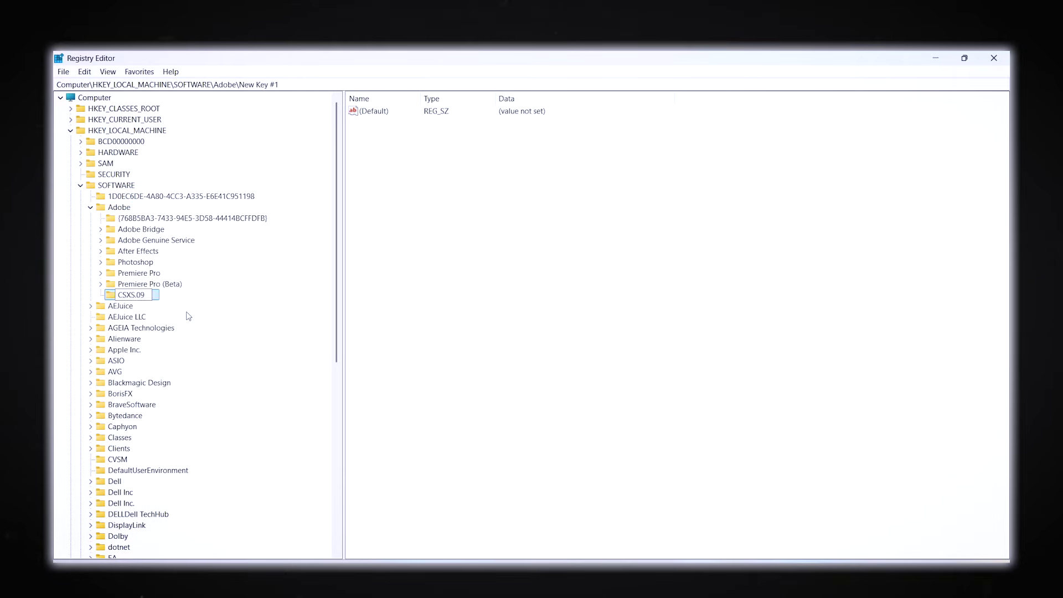
pyautogui.press('Return')
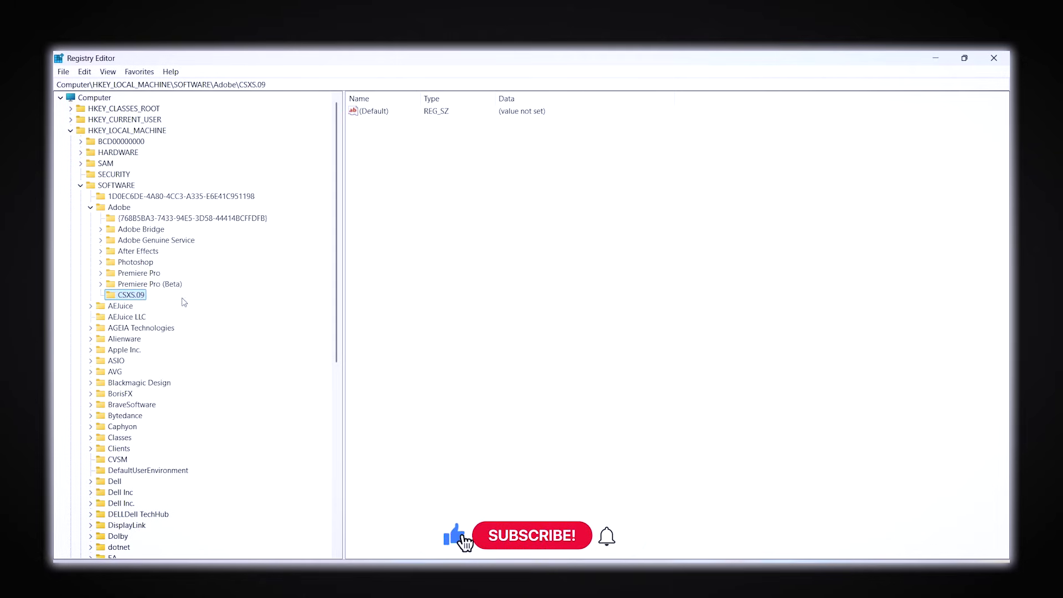
# Create the string value playerdebugmode in CSXS.09 and set its data to 1
pyautogui.rightClick(504, 300)
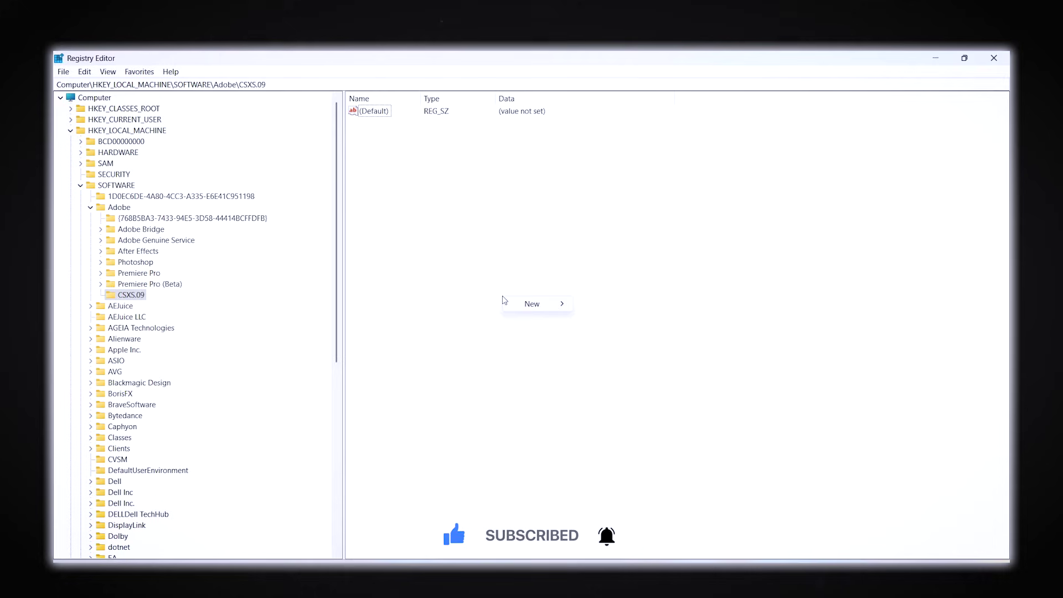
pyautogui.moveTo(531, 304)
pyautogui.click(604, 323)
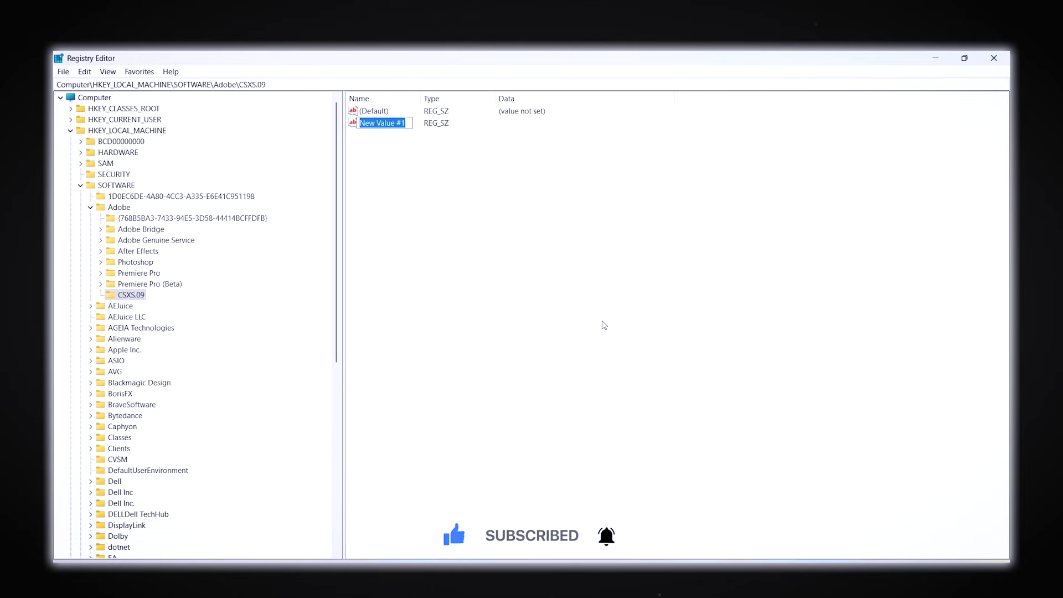
pyautogui.write('playerdebugmode')
pyautogui.press('Return')
pyautogui.doubleClick(406, 123)
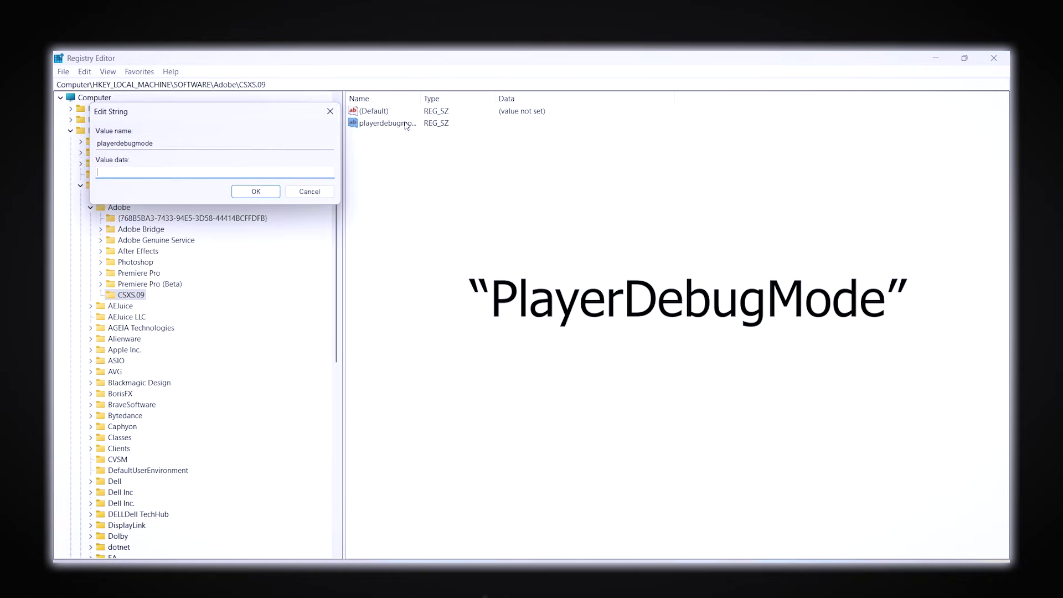
pyautogui.write('1')
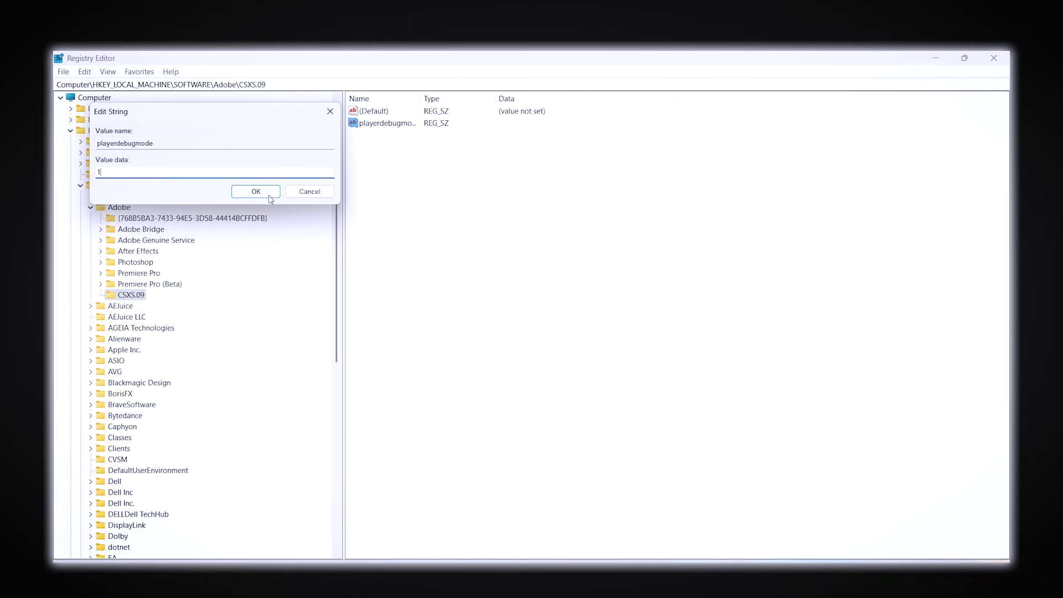
pyautogui.click(269, 195)
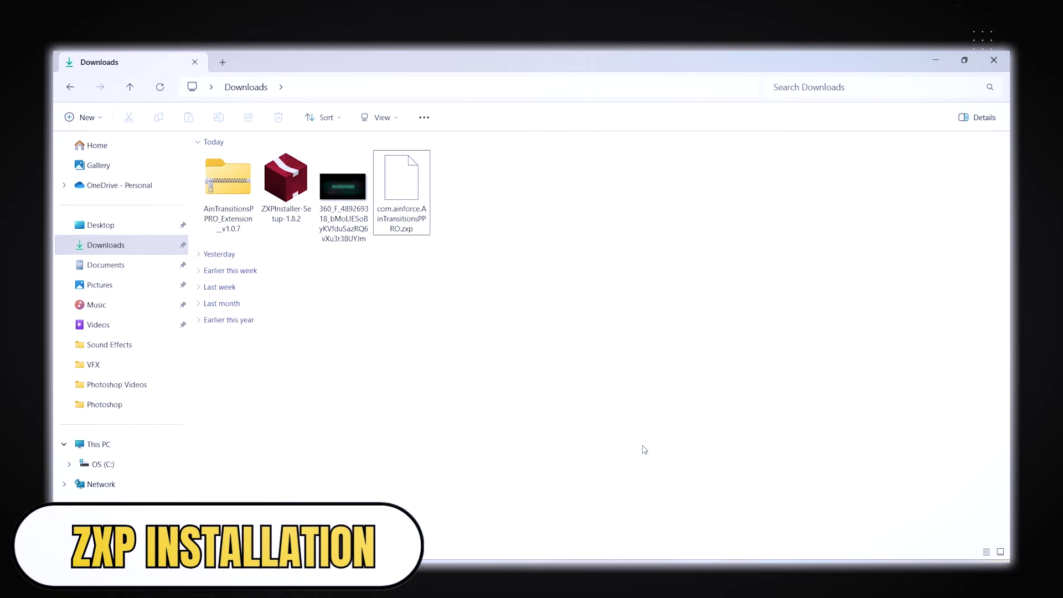
# Copy the Extension Example folder into the CEP extensions folder, approving administrator access
pyautogui.click(402, 228)
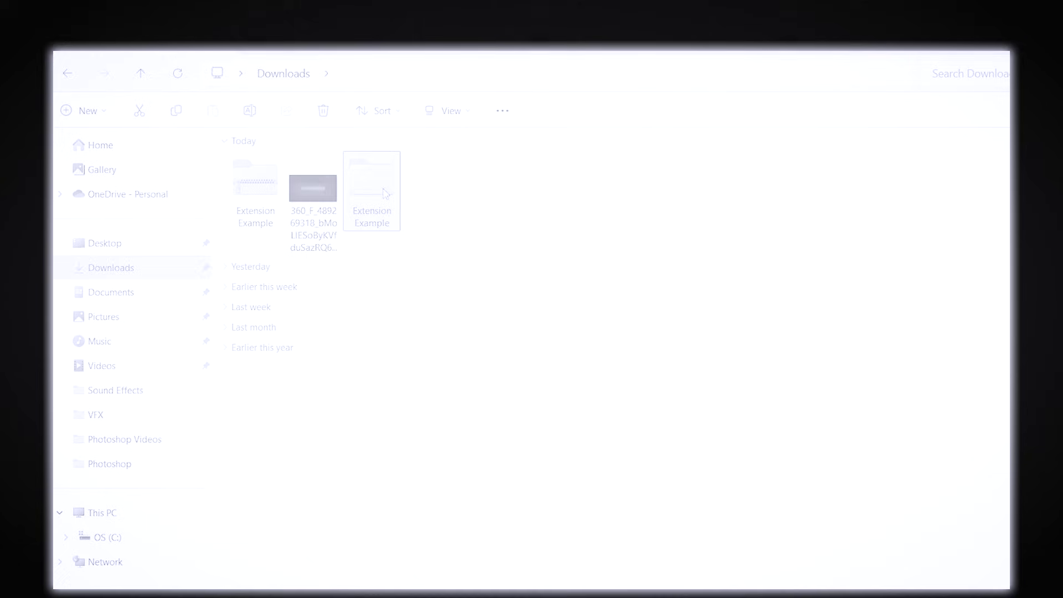
pyautogui.rightClick(388, 191)
pyautogui.click(455, 220)
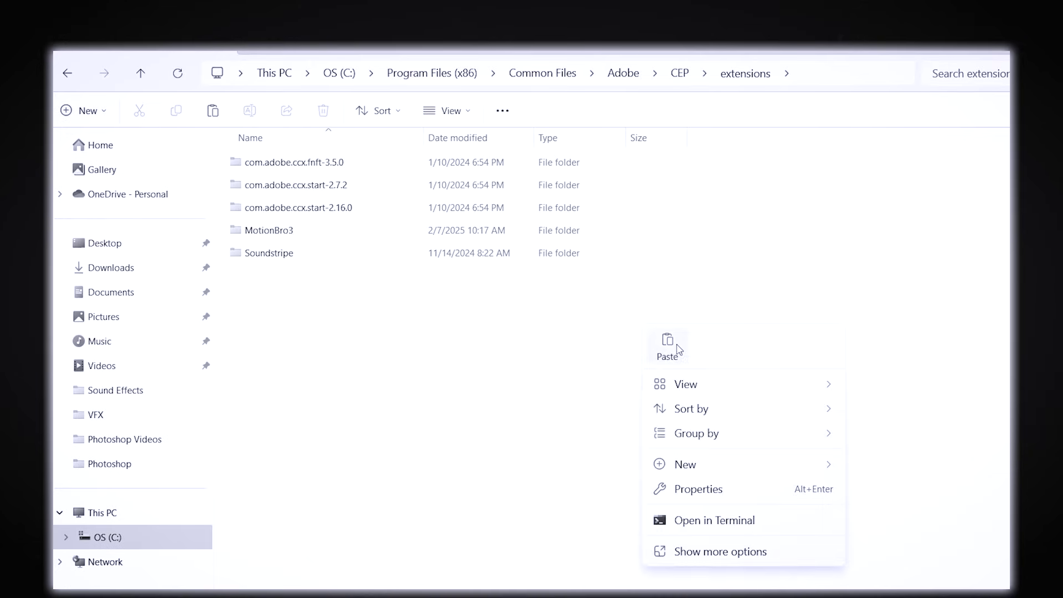
pyautogui.click(677, 346)
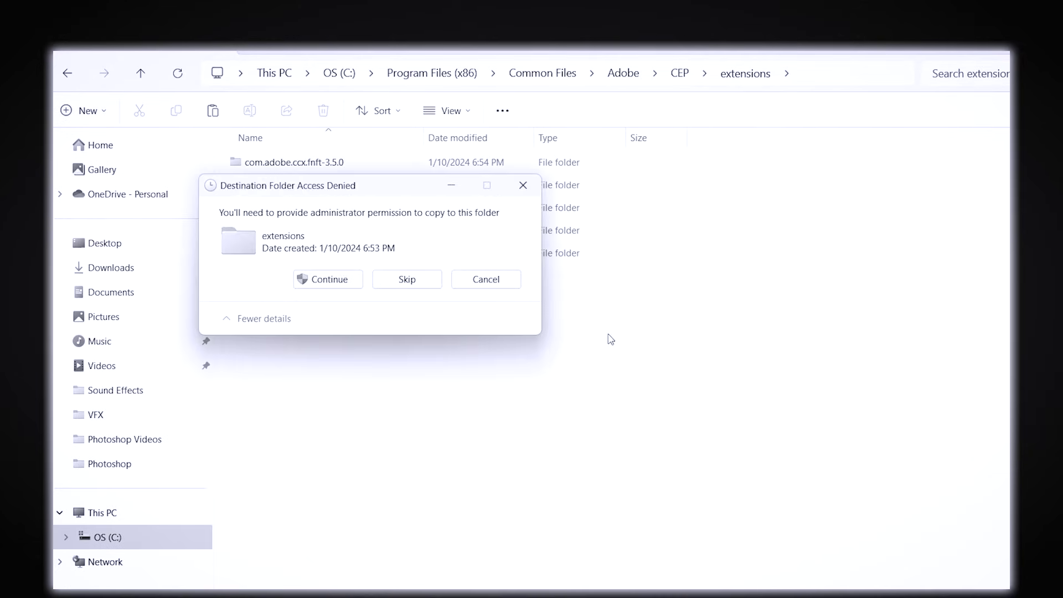
pyautogui.click(341, 281)
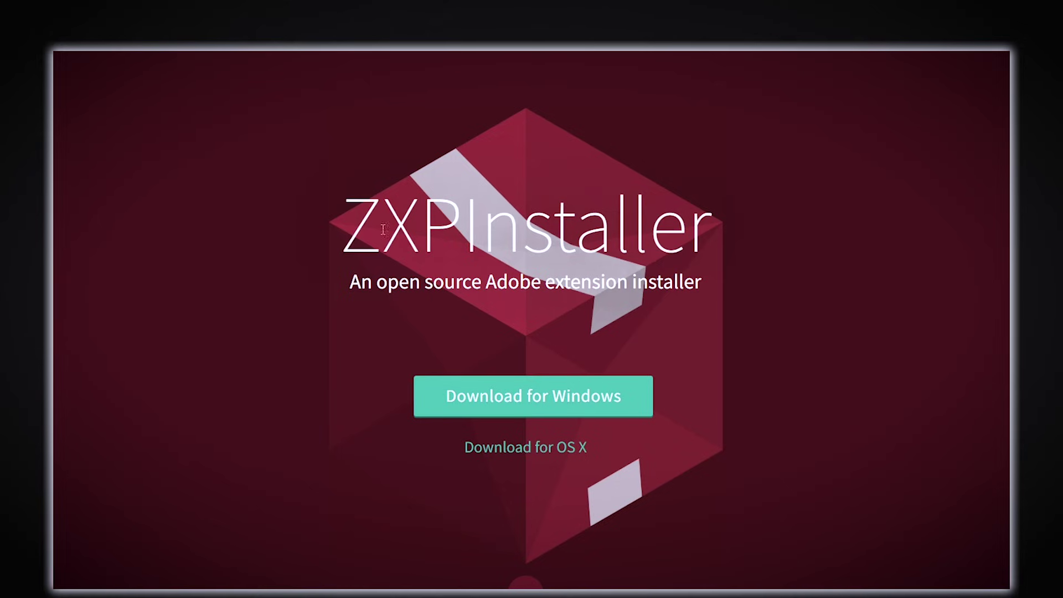
# Download and run ZXPInstaller-Setup-1.8.2, then drop com.ainforce.AinTransitionsPPRO.zxp onto it to install
pyautogui.moveTo(383, 229); pyautogui.dragTo(726, 224)
pyautogui.click(793, 287)
pyautogui.click(547, 404)
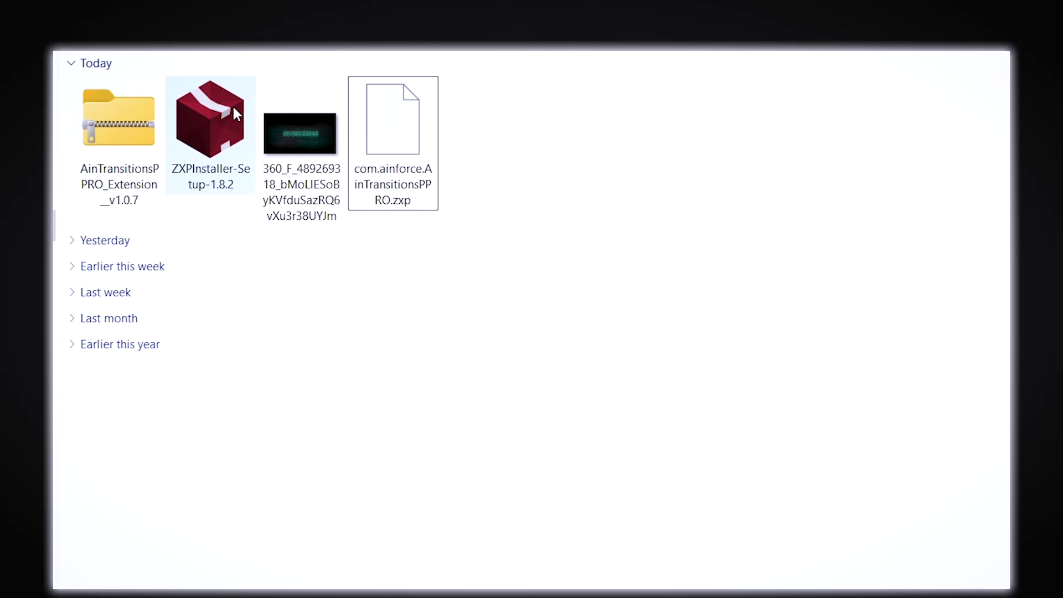
pyautogui.doubleClick(209, 125)
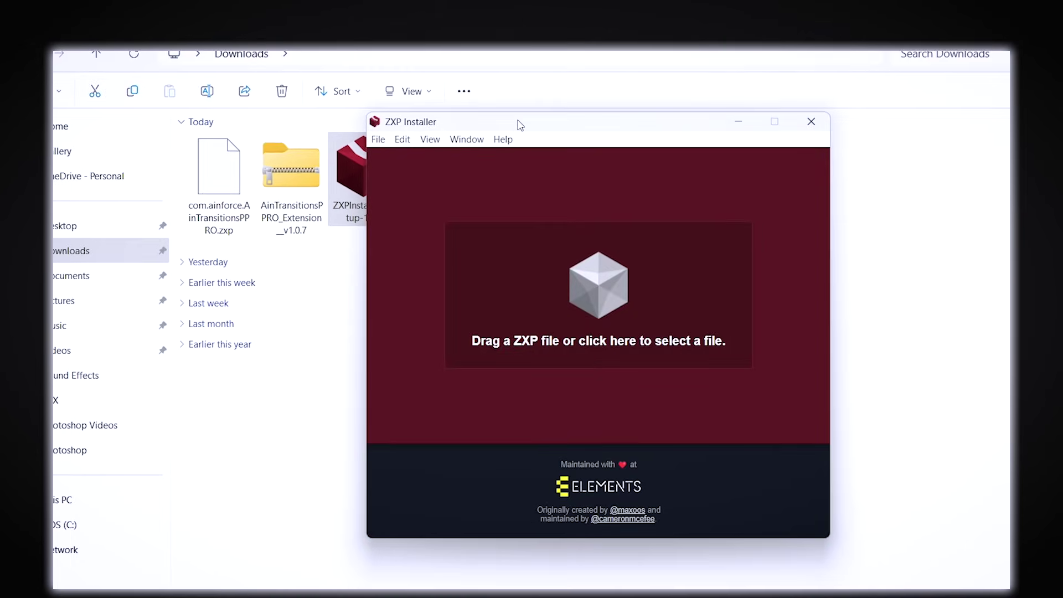
pyautogui.moveTo(496, 73); pyautogui.dragTo(809, 56)
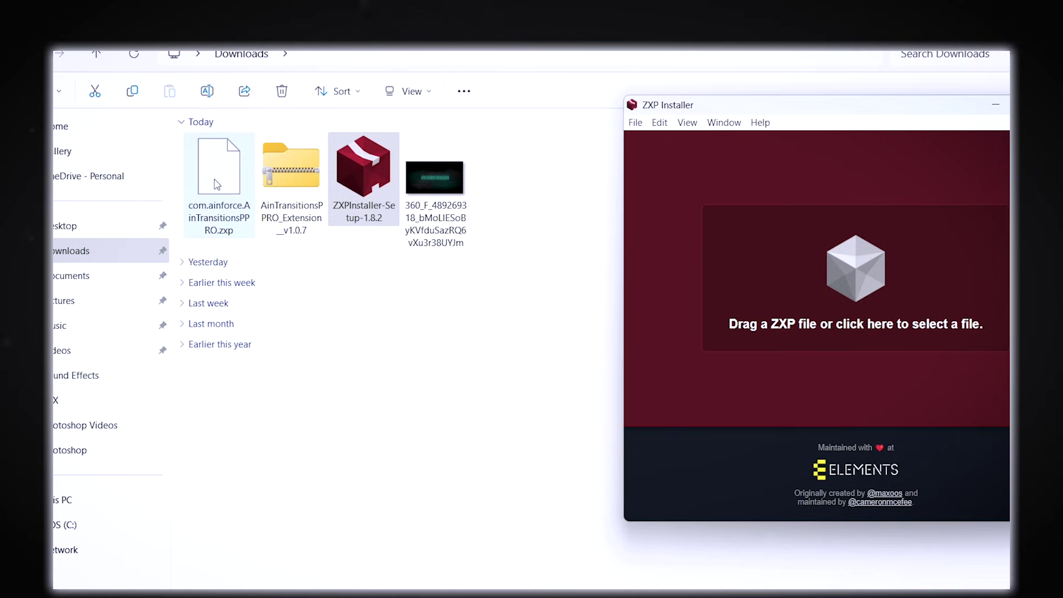
pyautogui.moveTo(216, 184); pyautogui.dragTo(808, 272)
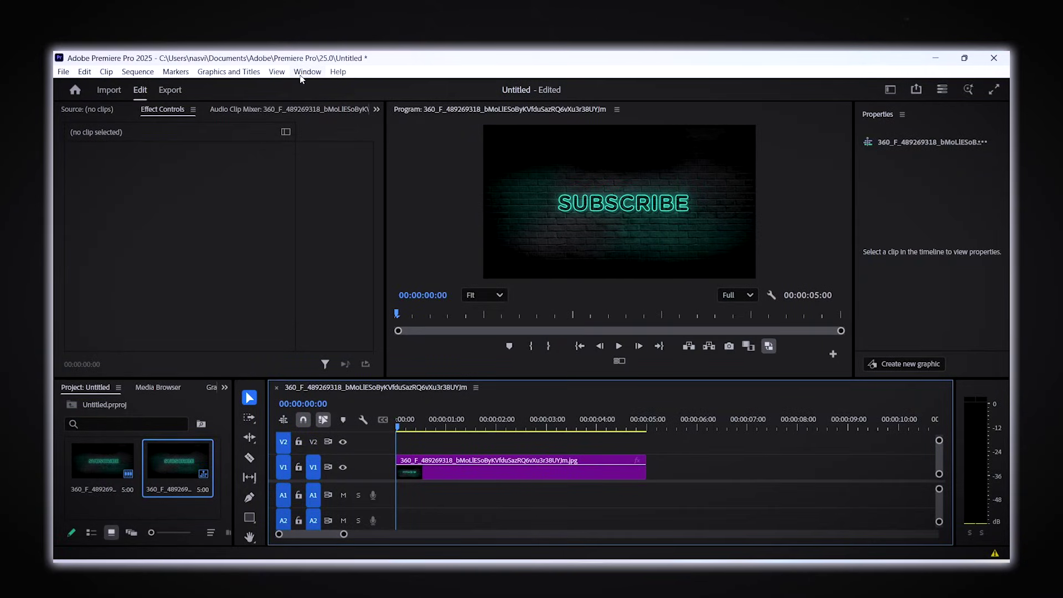
# Open the AinTransitions panel from Window > Extensions and move it up to fit
pyautogui.click(302, 73)
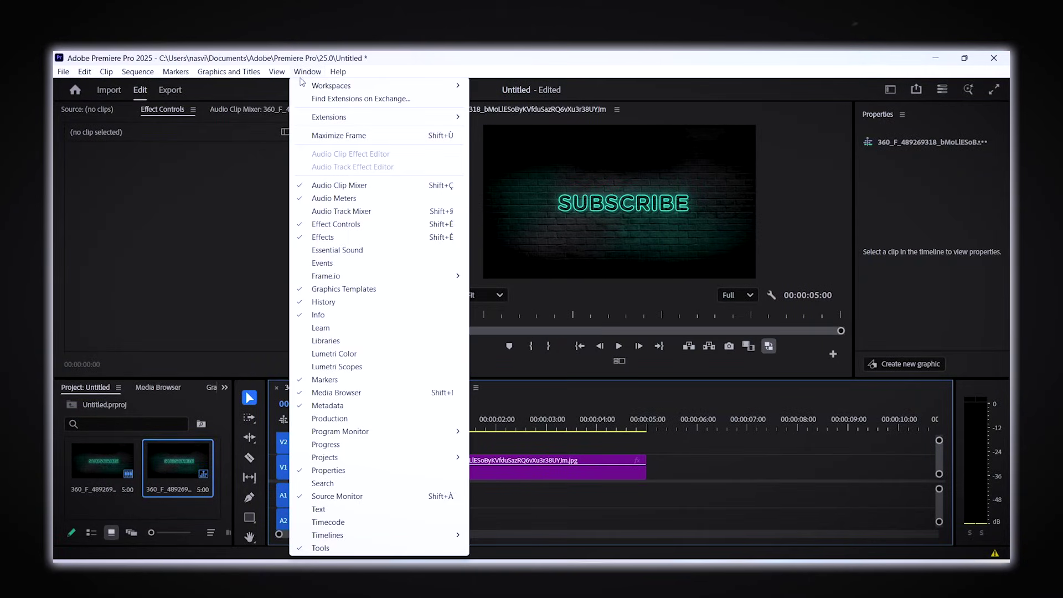
pyautogui.moveTo(318, 120)
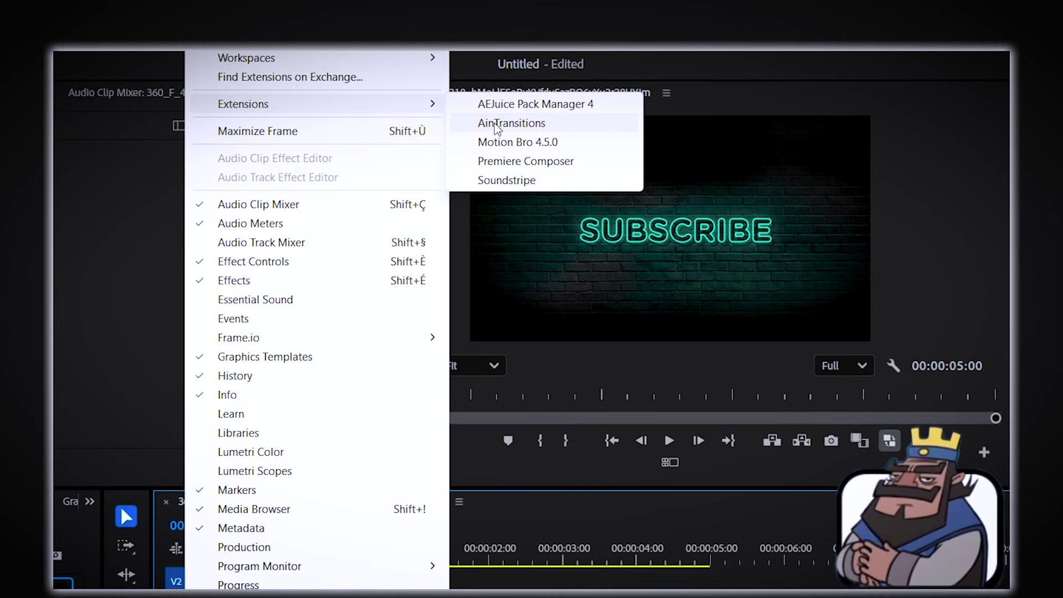
pyautogui.click(496, 124)
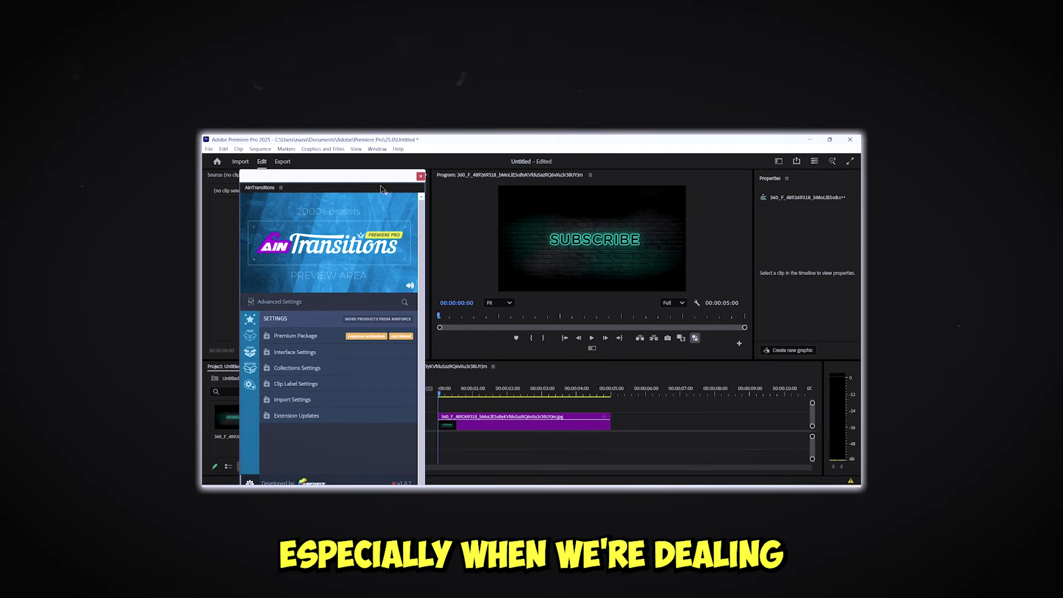
pyautogui.moveTo(264, 111); pyautogui.dragTo(264, 85)
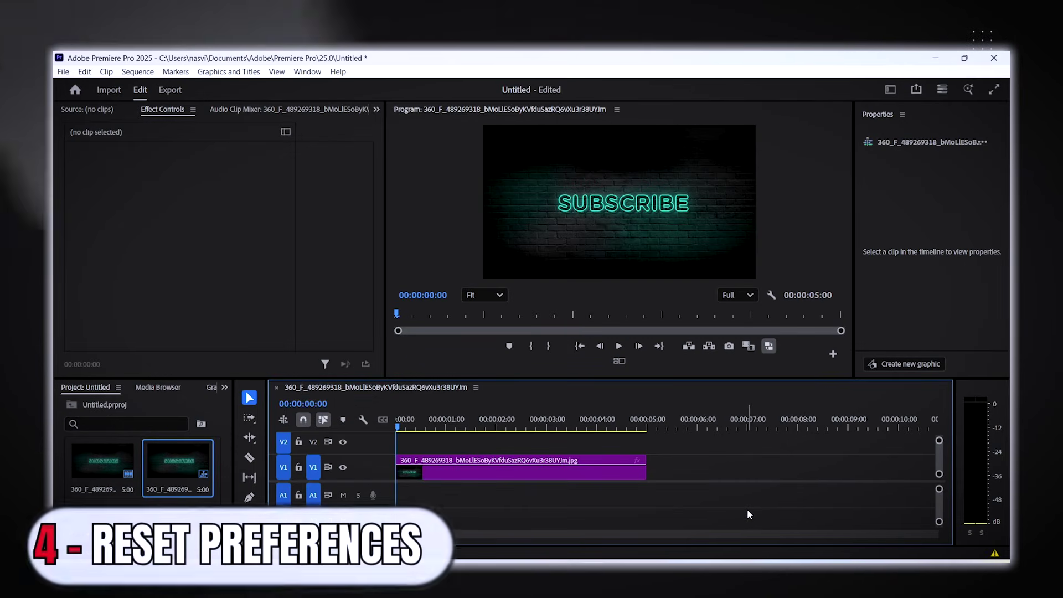
# Tick Reset plugin loading cache in Edit > Preferences > General reset options and confirm
pyautogui.click(395, 393)
pyautogui.click(85, 72)
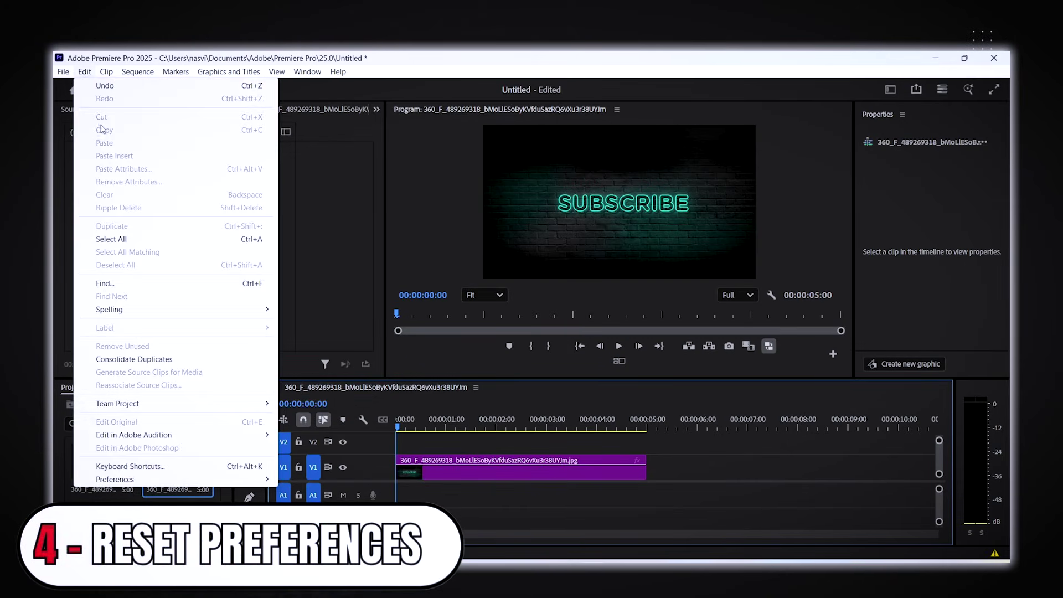
pyautogui.moveTo(230, 481)
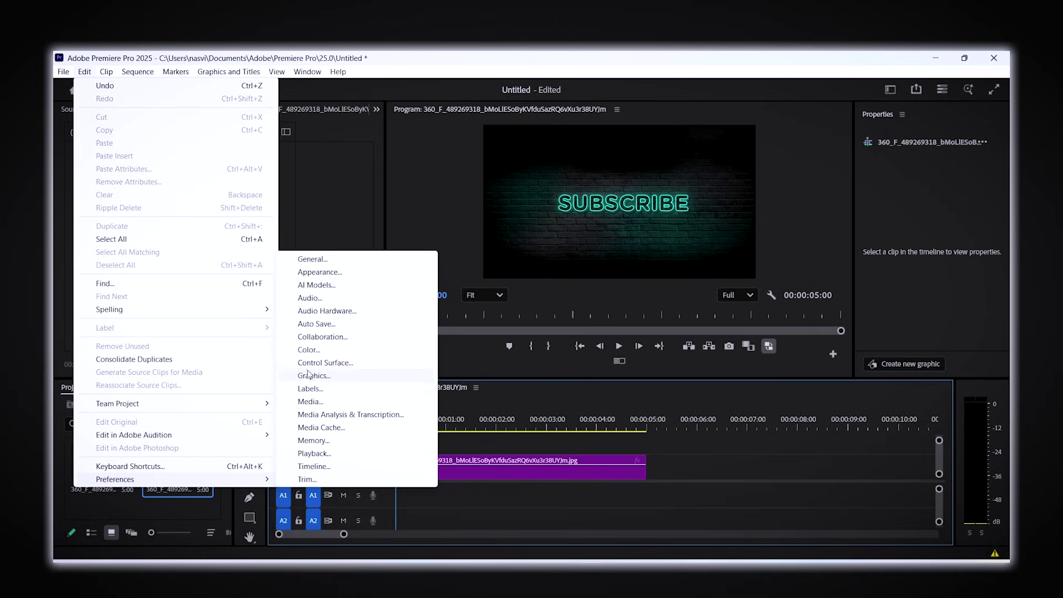
pyautogui.click(299, 262)
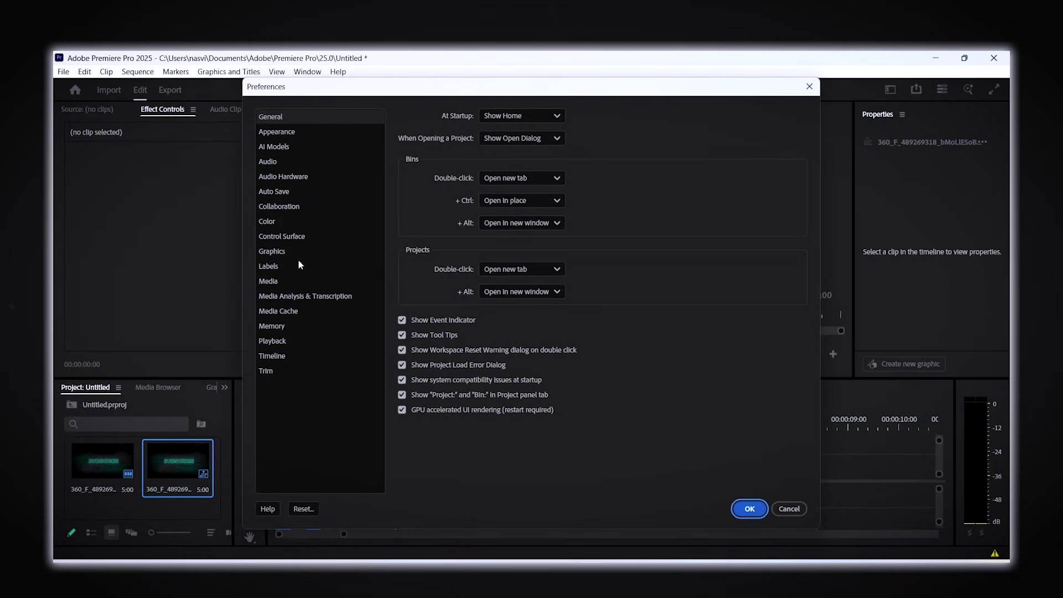
pyautogui.click(305, 510)
pyautogui.click(427, 397)
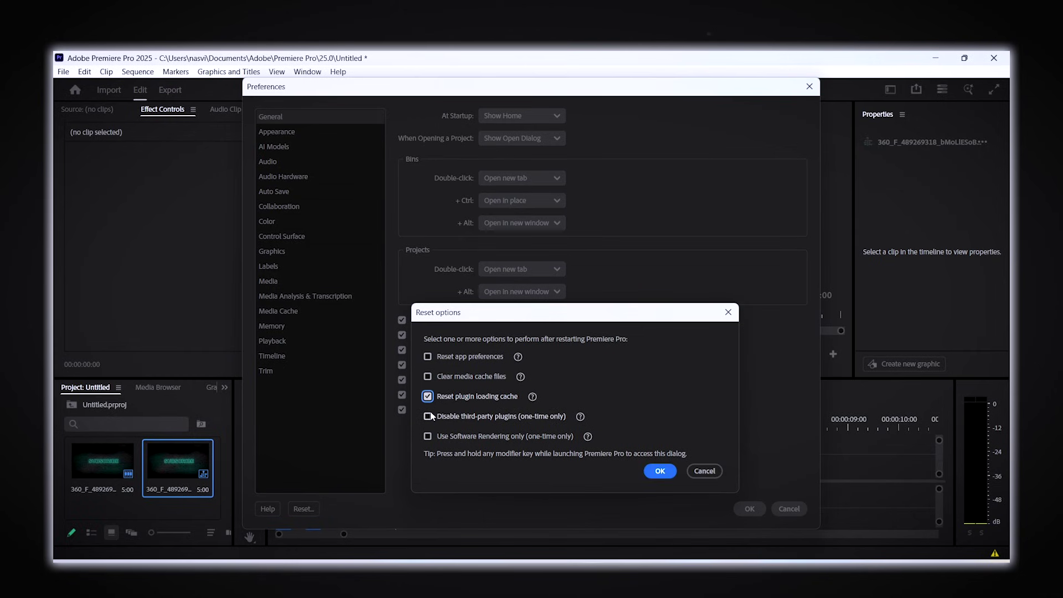
pyautogui.click(659, 472)
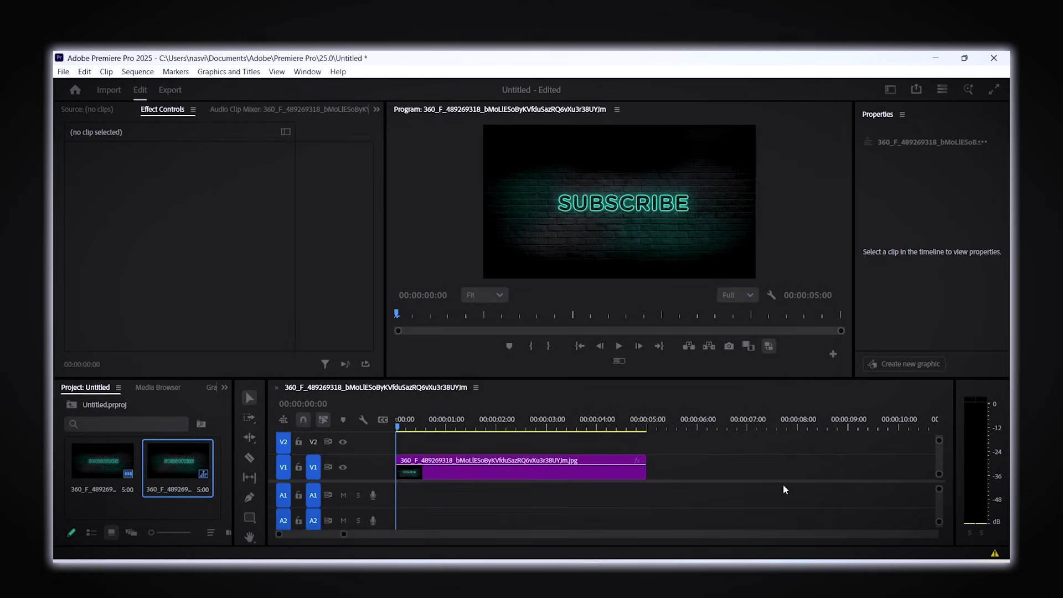